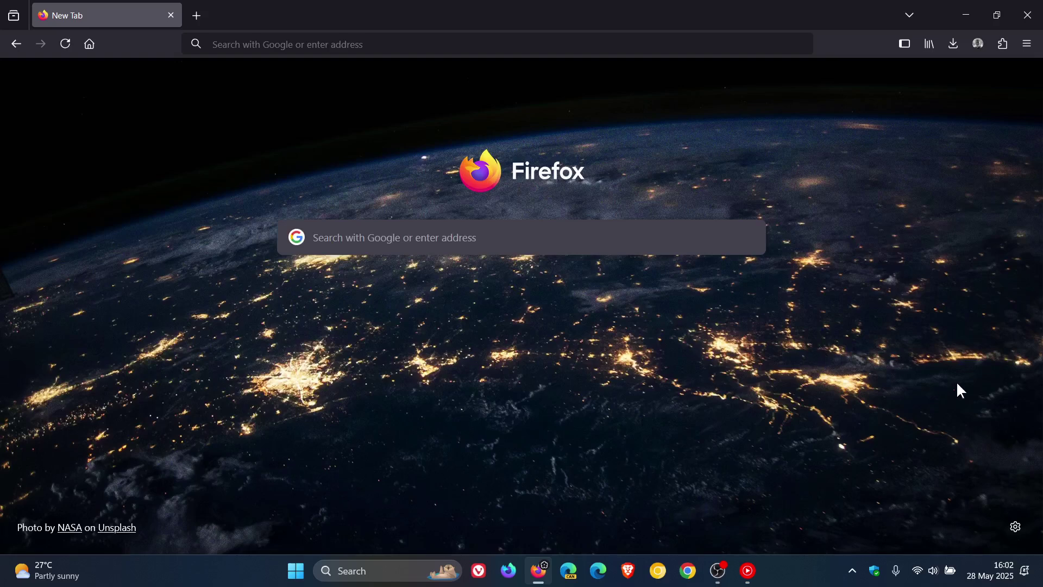
From the New Tab customize panel, open the full Firefox settings via 'Manage more settings'
click(1012, 532)
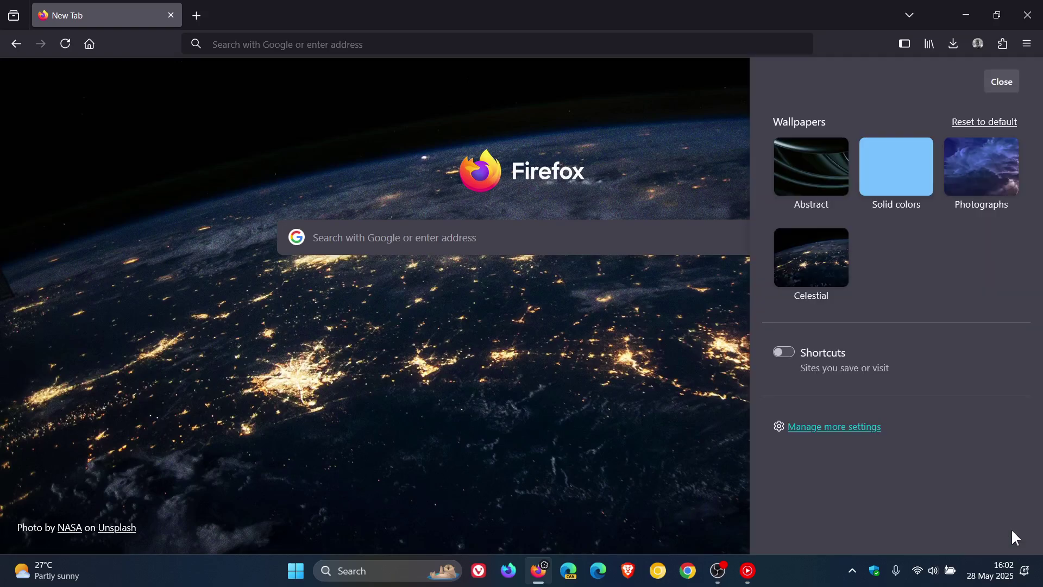
click(857, 429)
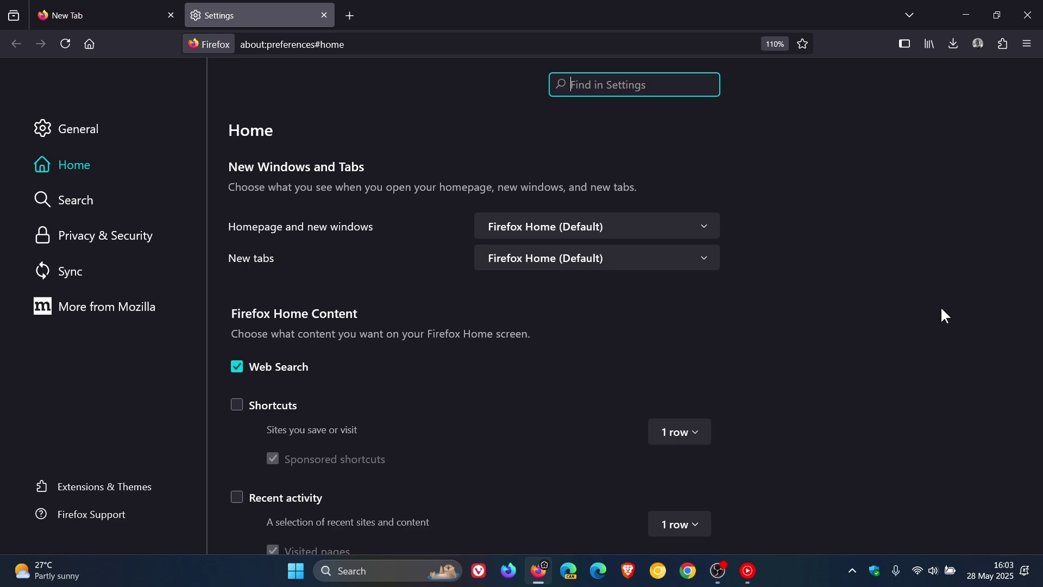
Go to Privacy & Security and scroll down to Firefox Data Collection and Use
click(124, 232)
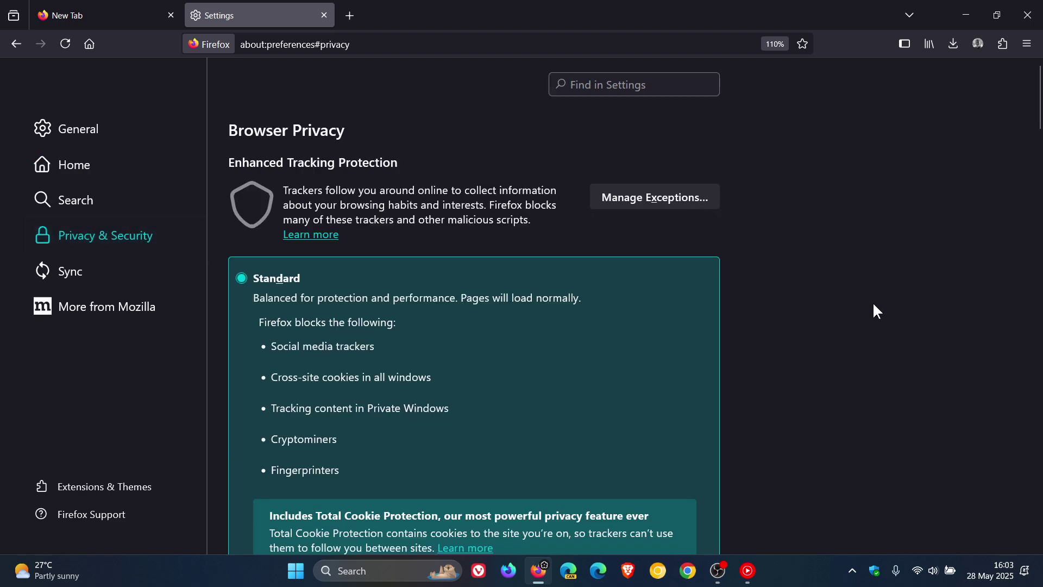
scroll(874, 311, down, 5)
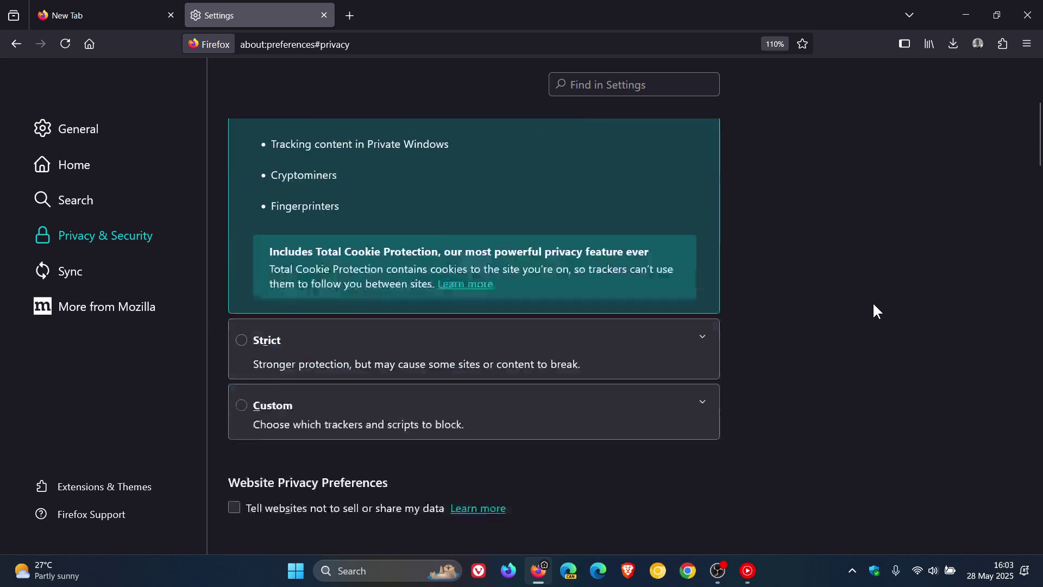
scroll(874, 311, down, 2)
scroll(875, 310, down, 5)
scroll(874, 310, down, 2)
scroll(874, 311, down, 3)
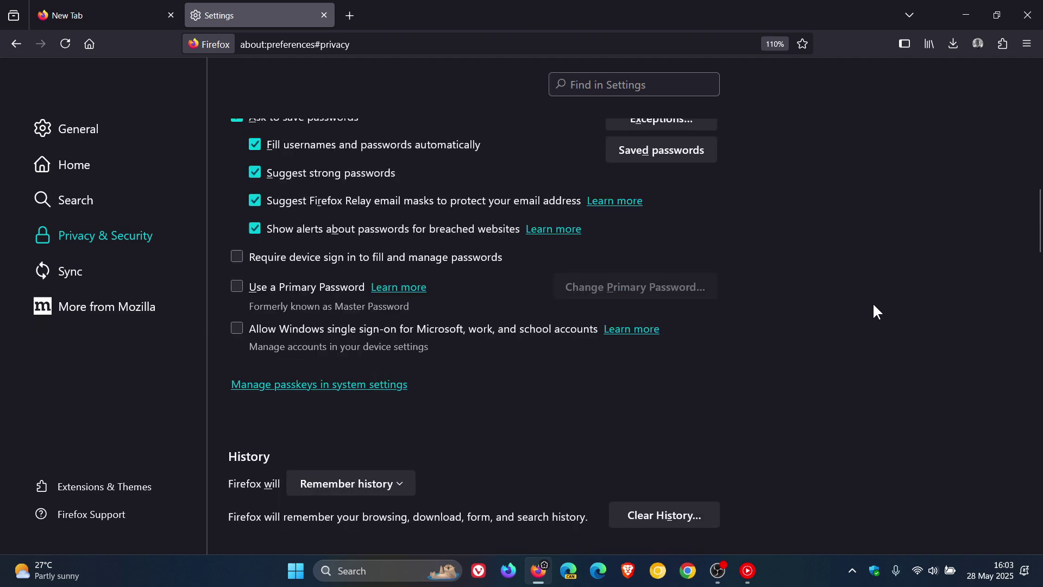
scroll(874, 311, down, 5)
scroll(874, 310, down, 5)
scroll(875, 305, down, 5)
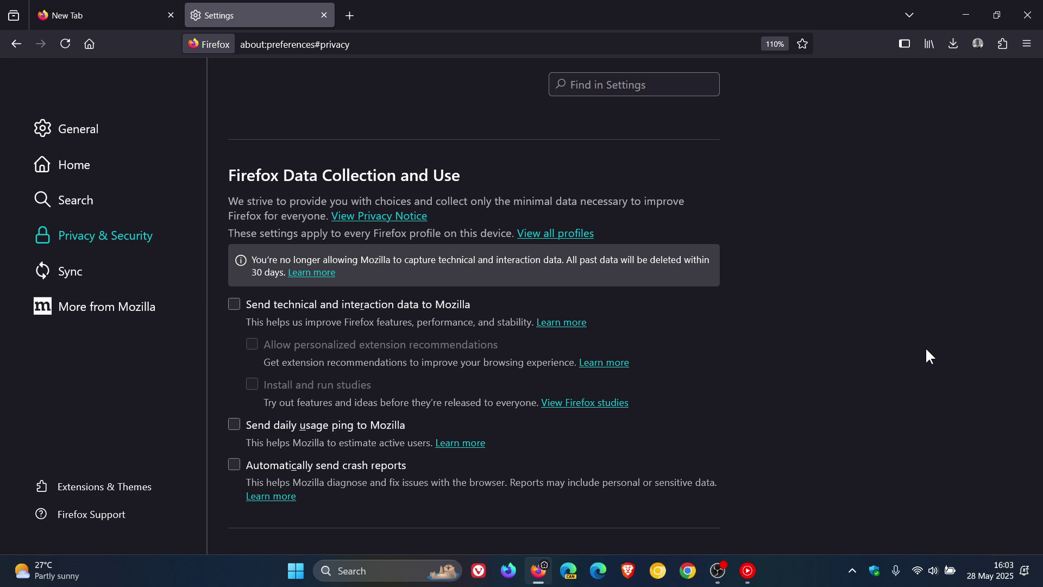
Check 'Send technical and interaction data to Mozilla' and 'Install and run studies'
click(230, 305)
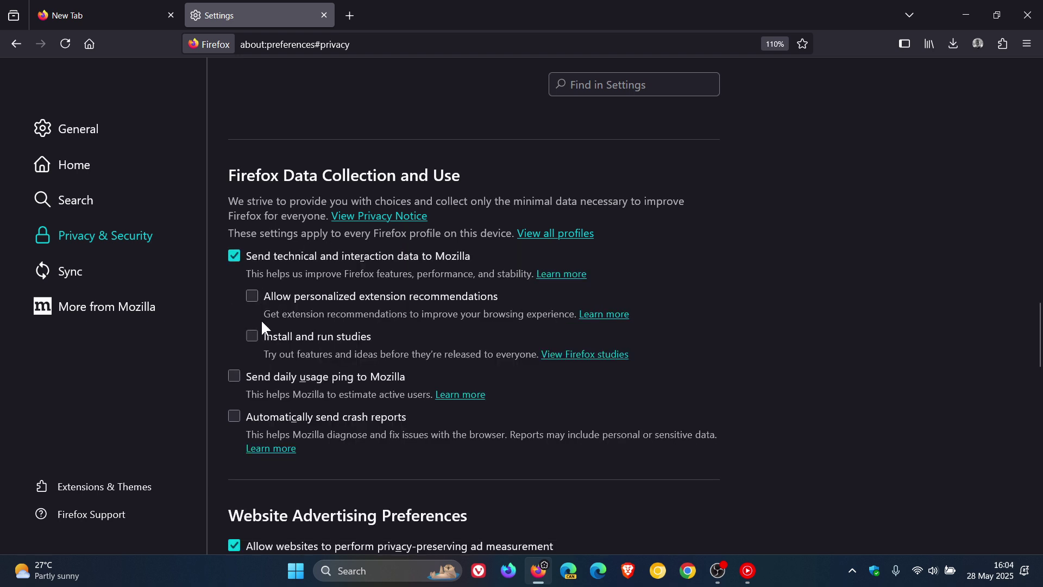
click(254, 337)
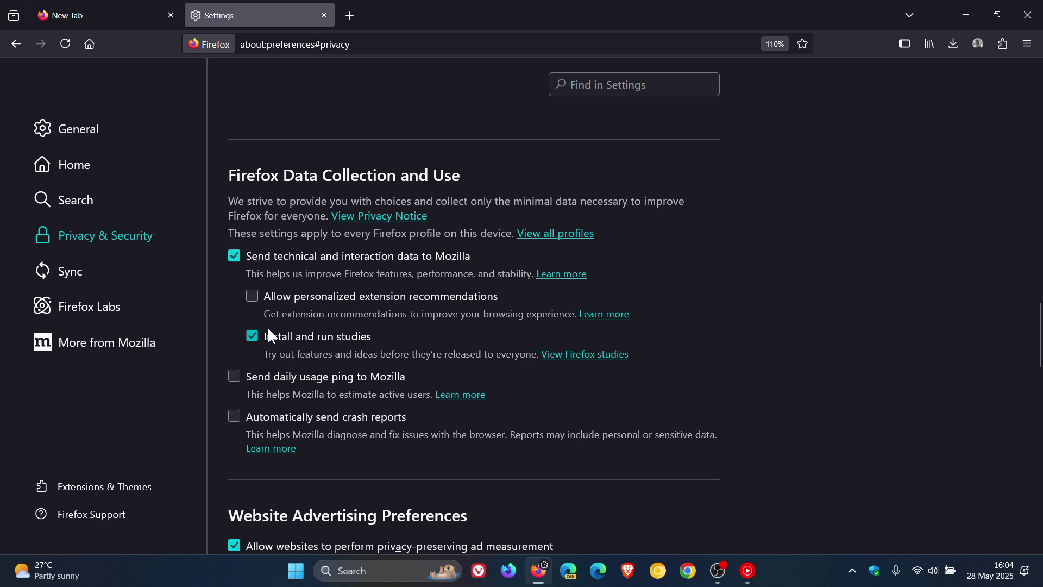
Open Firefox Labs and enable the Link previews experiment
click(119, 307)
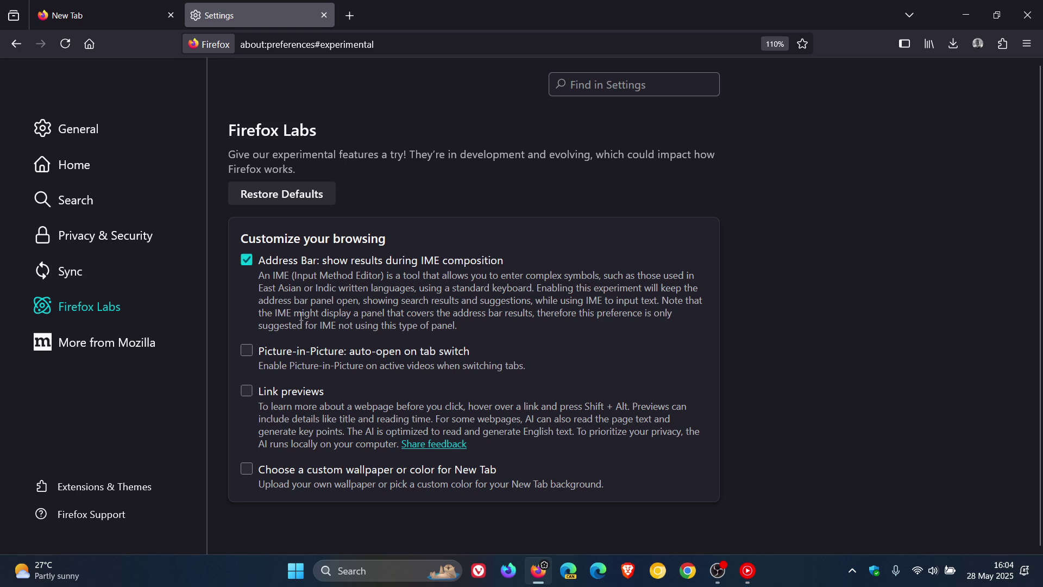
click(246, 391)
Return to Privacy & Security and recheck the Data Collection and Use settings
click(67, 234)
scroll(799, 320, down, 10)
scroll(798, 324, down, 5)
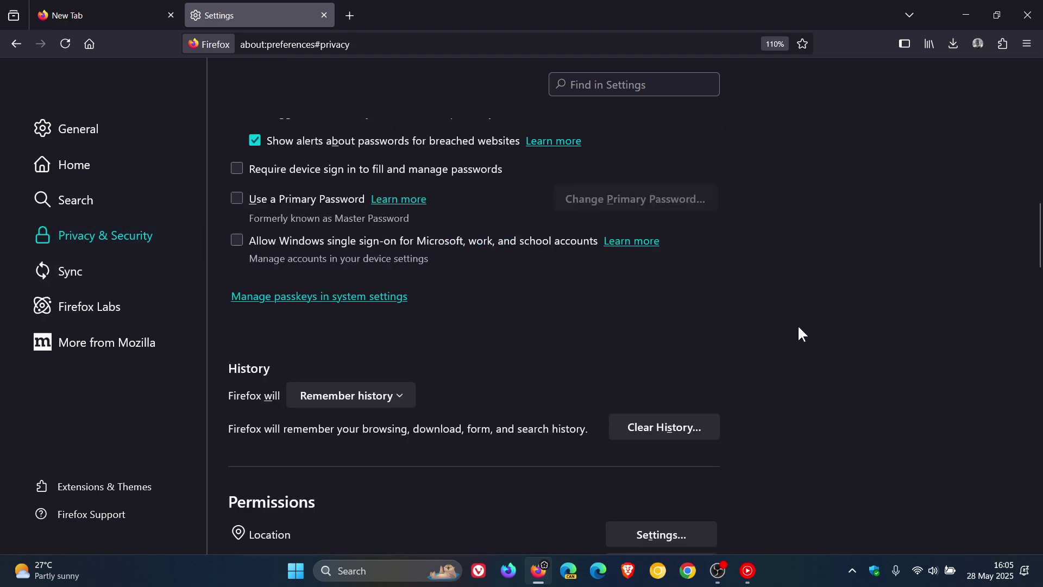
scroll(799, 327, down, 8)
scroll(799, 327, down, 3)
scroll(552, 277, up, 3)
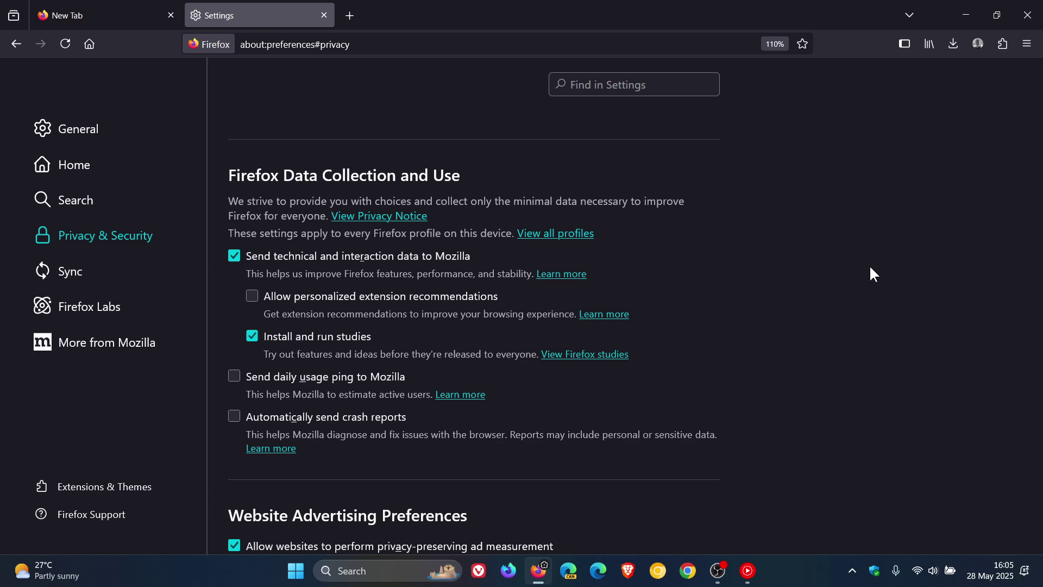
Close the Settings tab and dismiss the New Tab customize panel
click(324, 16)
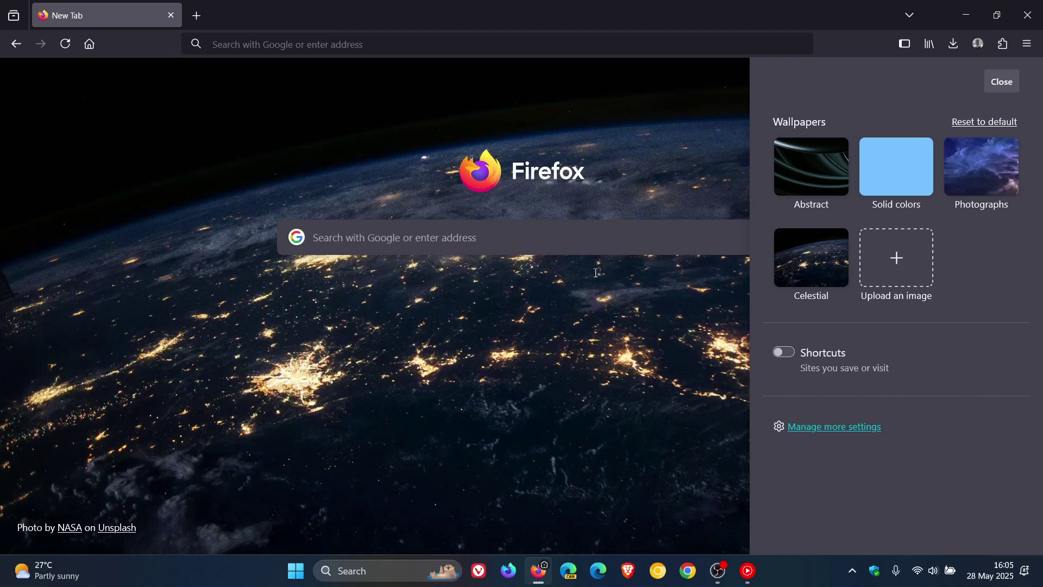
click(1000, 80)
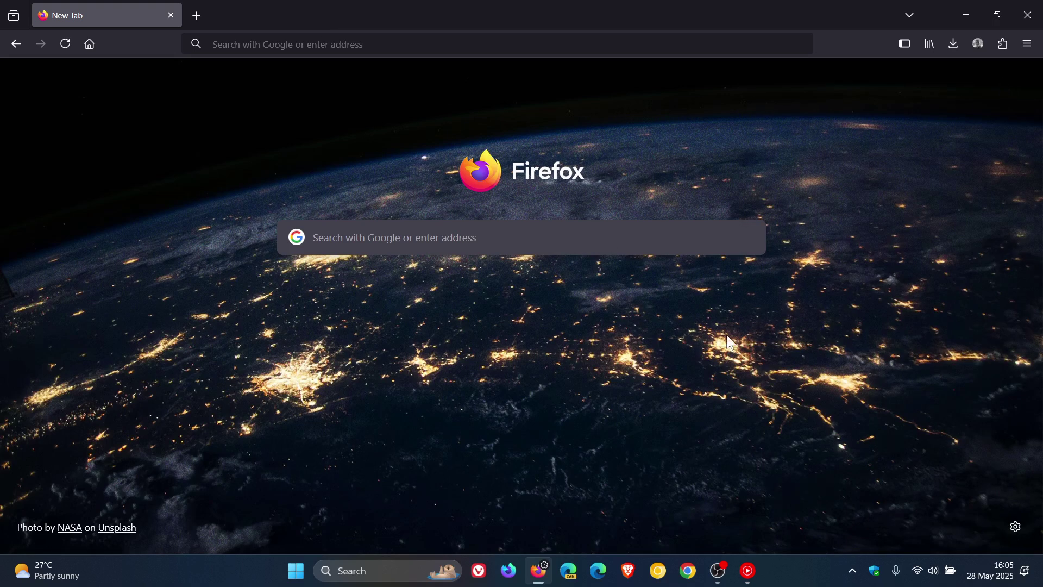